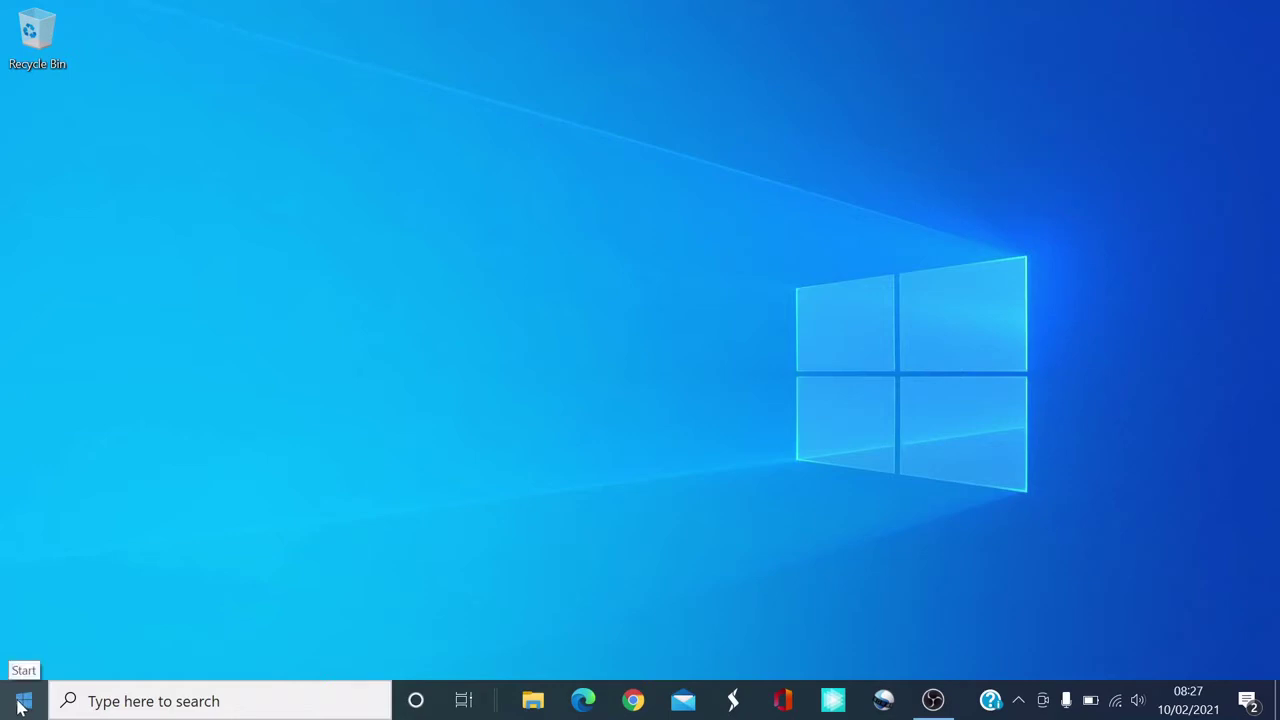
- Search the Start menu for 'uni' and open Apps & features via Add or remove programs
left_click(22, 705)
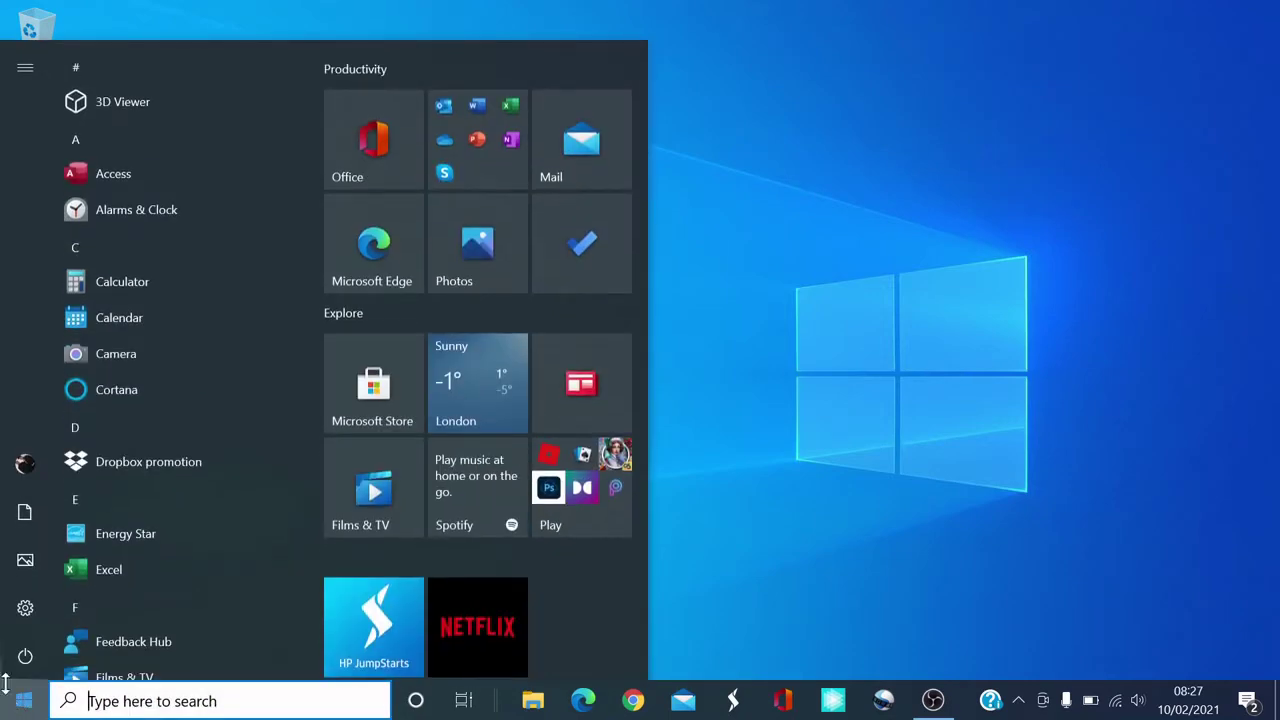
key("super+s")
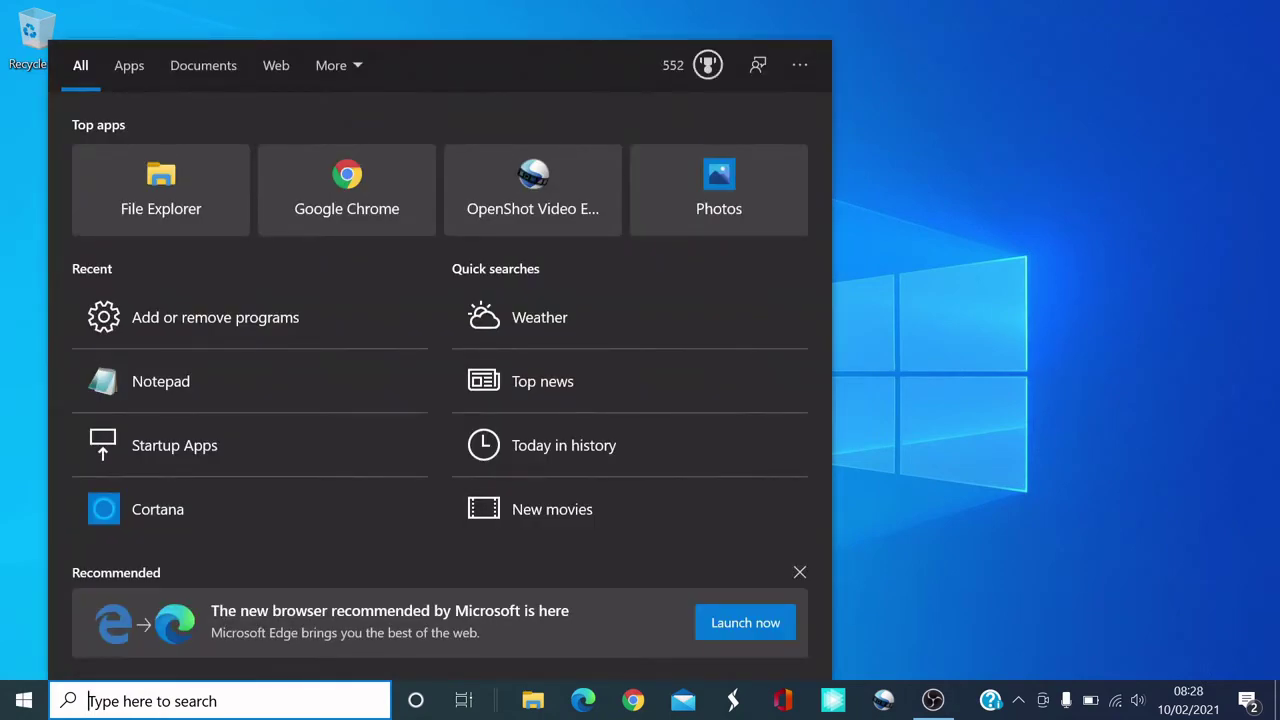
type("uni")
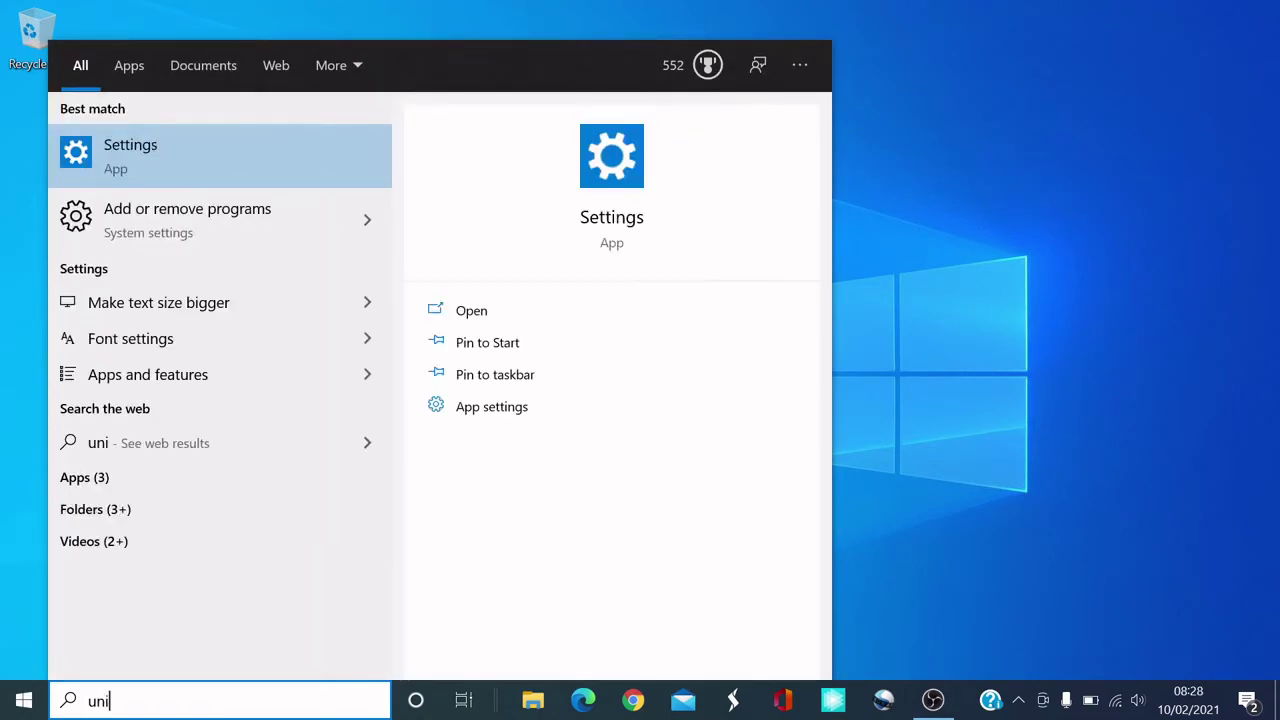
left_click(185, 229)
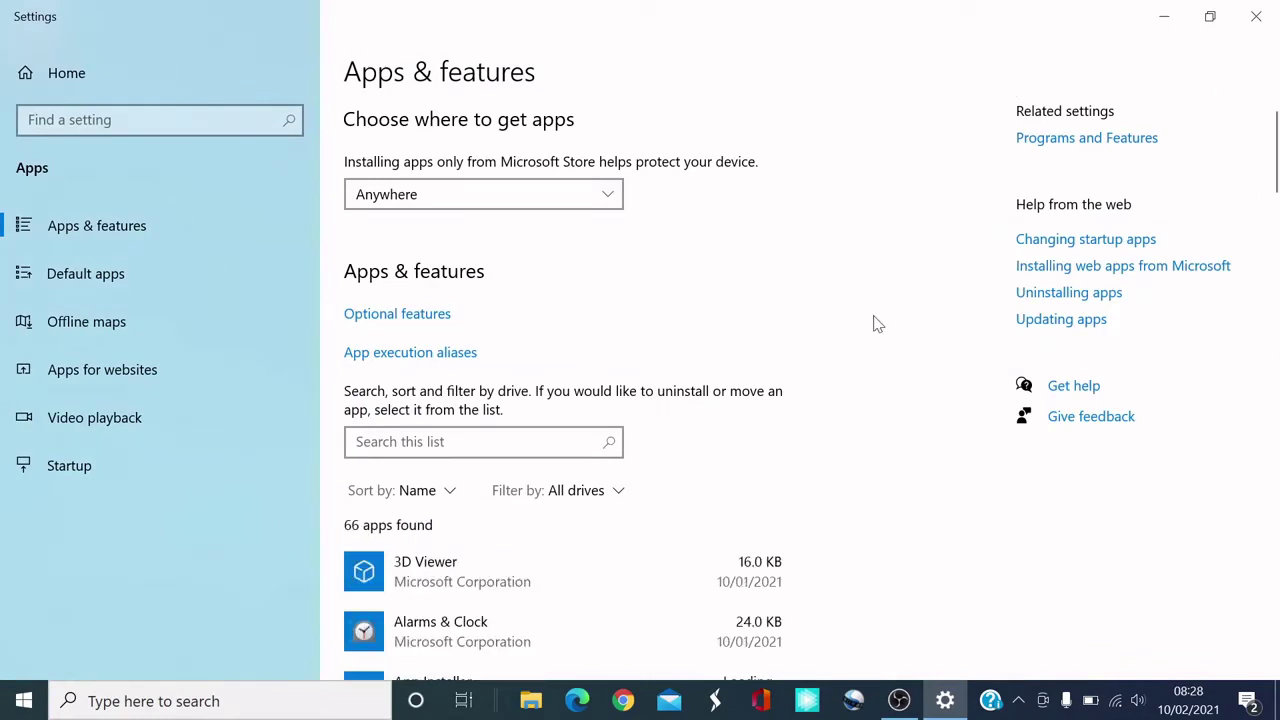
- Scroll the apps list and expand the McAfee LiveSafe (1.06 GB) entry
mouse_move(1272, 165)
left_mouse_down()
mouse_move(1276, 440)
mouse_move(1276, 402)
left_mouse_up()
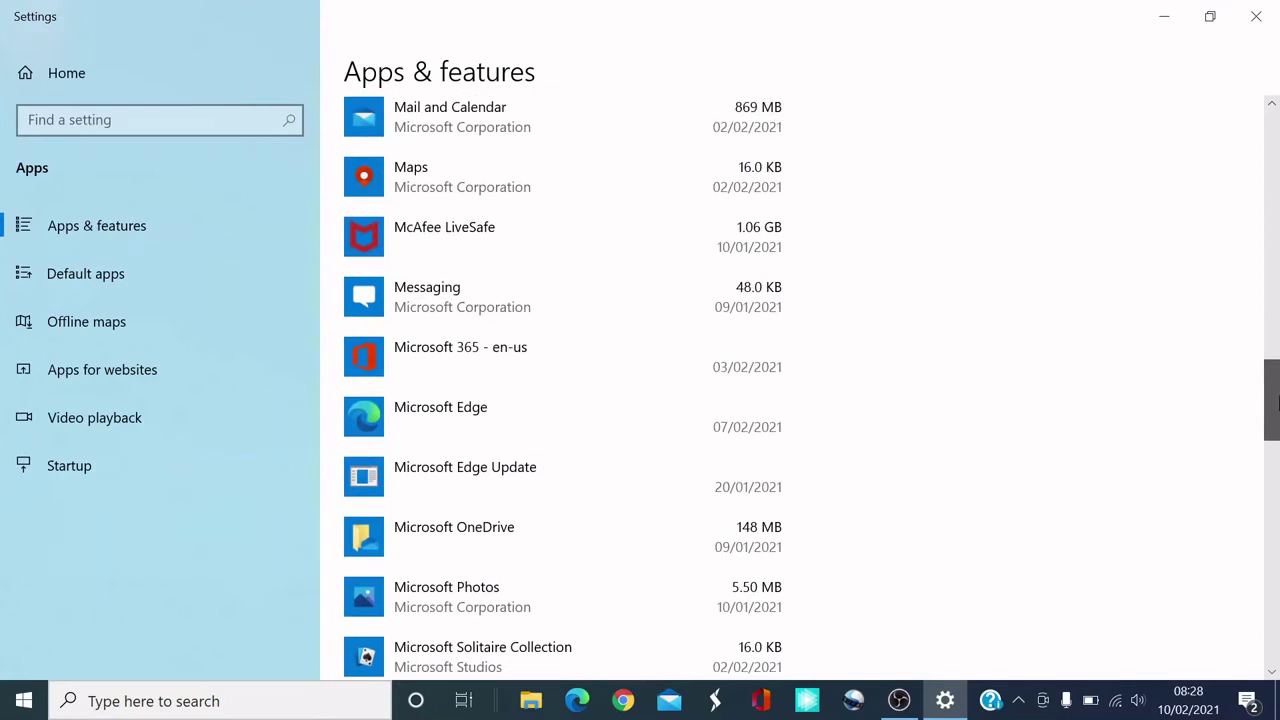
left_click(547, 233)
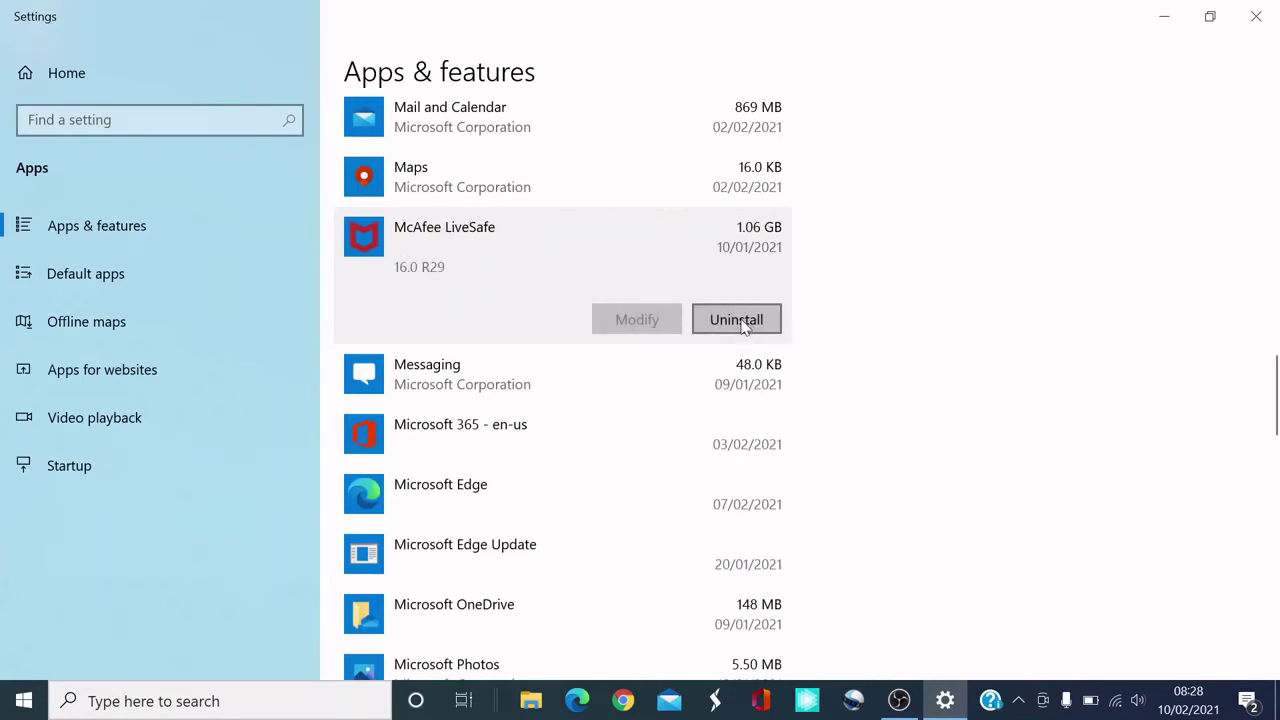
- Uninstall McAfee LiveSafe, confirm, and tick it in the Remove McAfee Software window
left_click(740, 322)
left_click(739, 313)
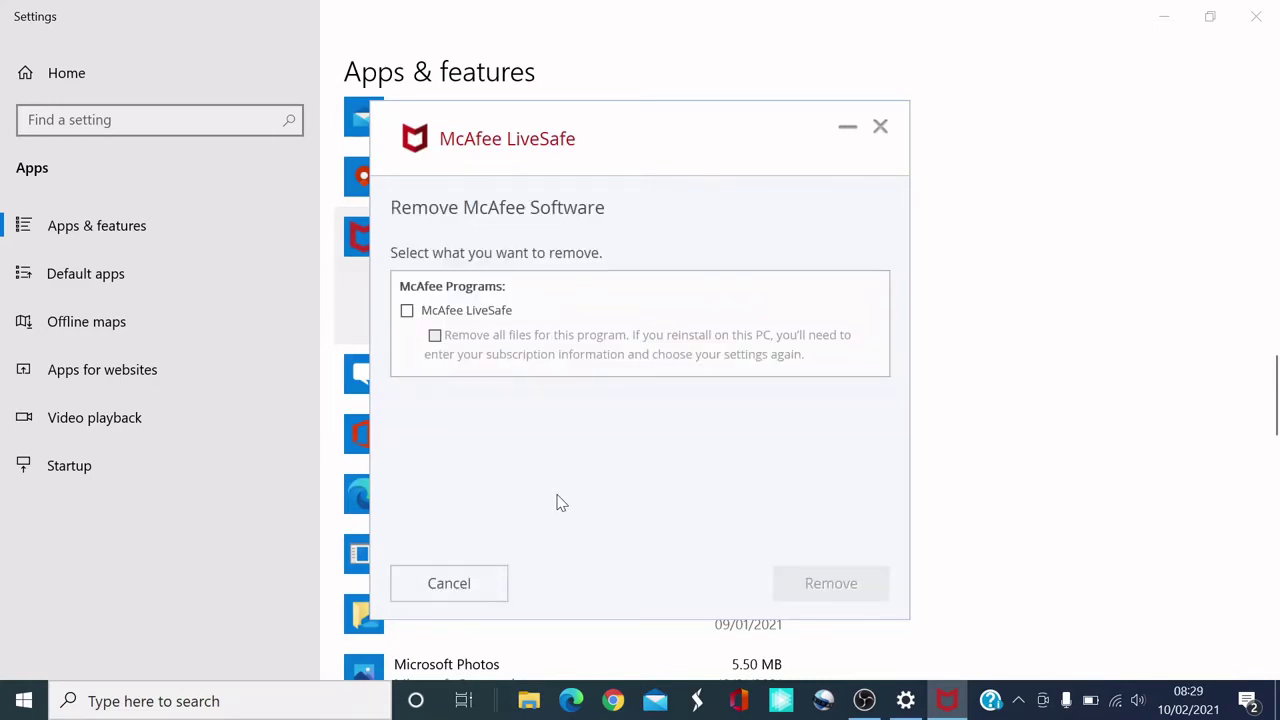
left_click(407, 311)
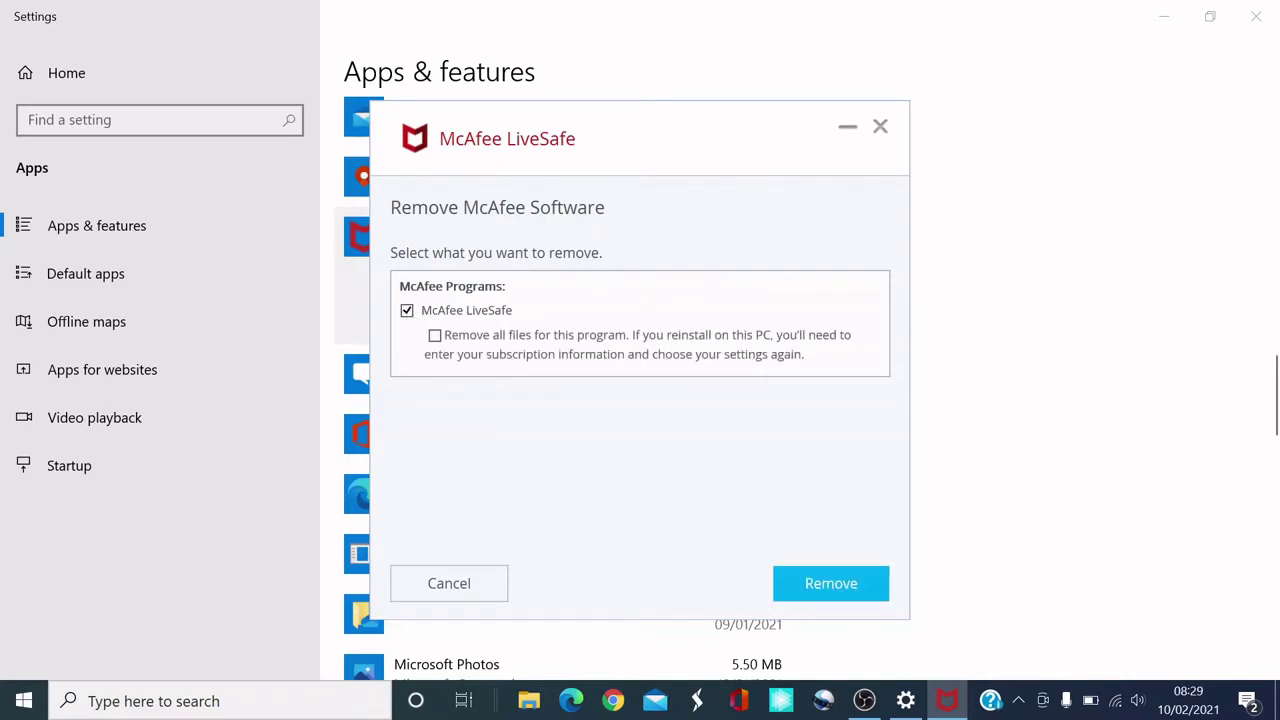
- Remove McAfee LiveSafe including all its files, dismissing the Windows Security warning
left_click(436, 337)
left_click(843, 590)
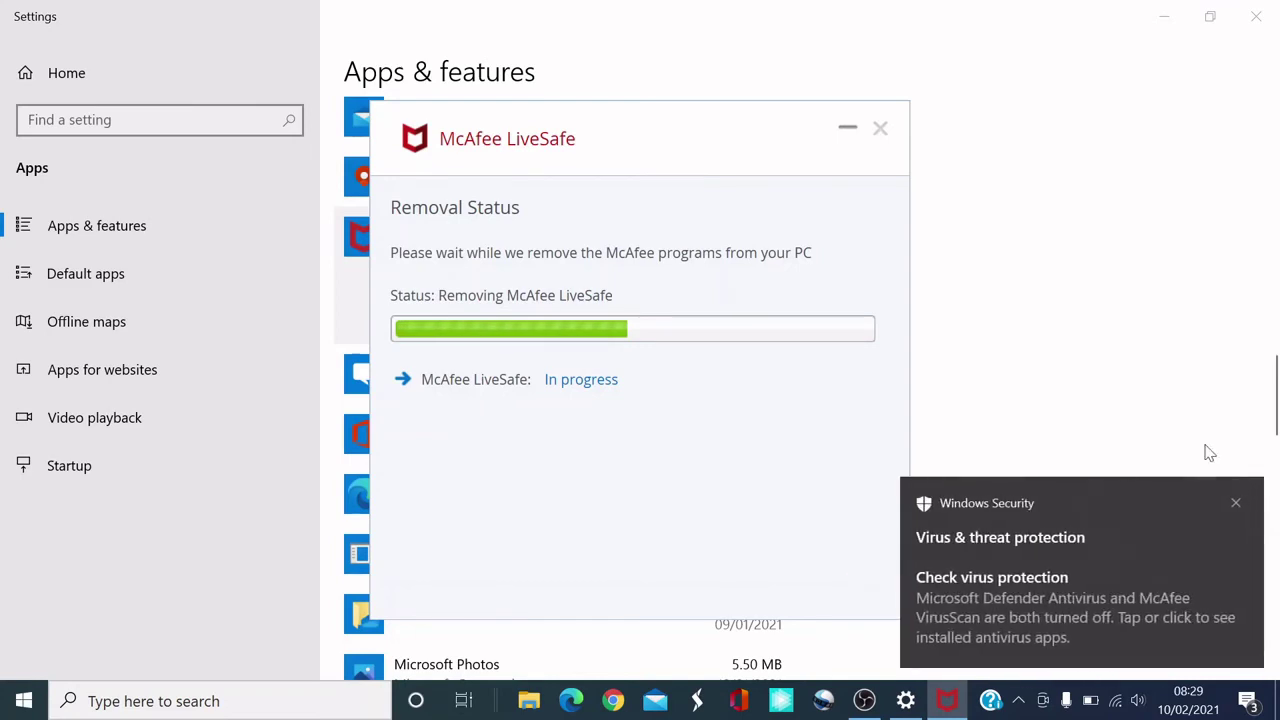
left_click(1236, 503)
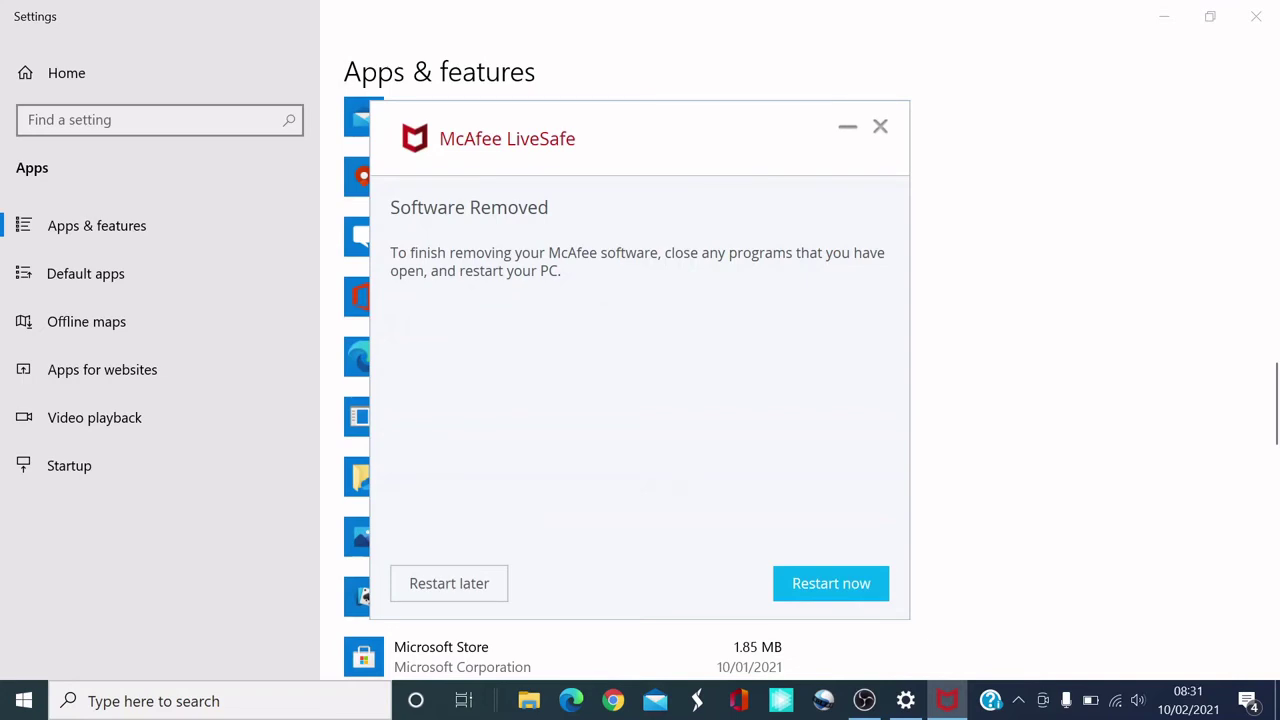
- Restart the PC now to complete the McAfee LiveSafe removal
left_click(845, 588)
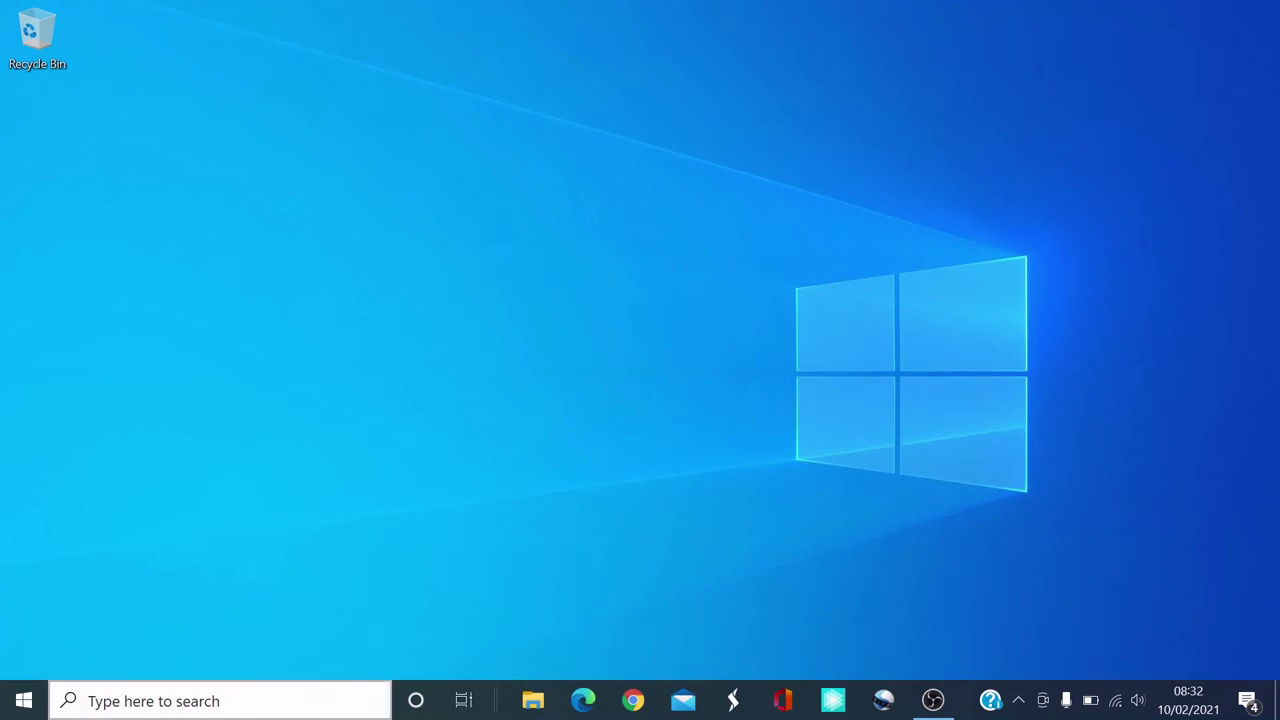
- Search 'add and' from the taskbar and reopen Add or remove programs, now listing 62 apps
left_click(143, 701)
type("a")
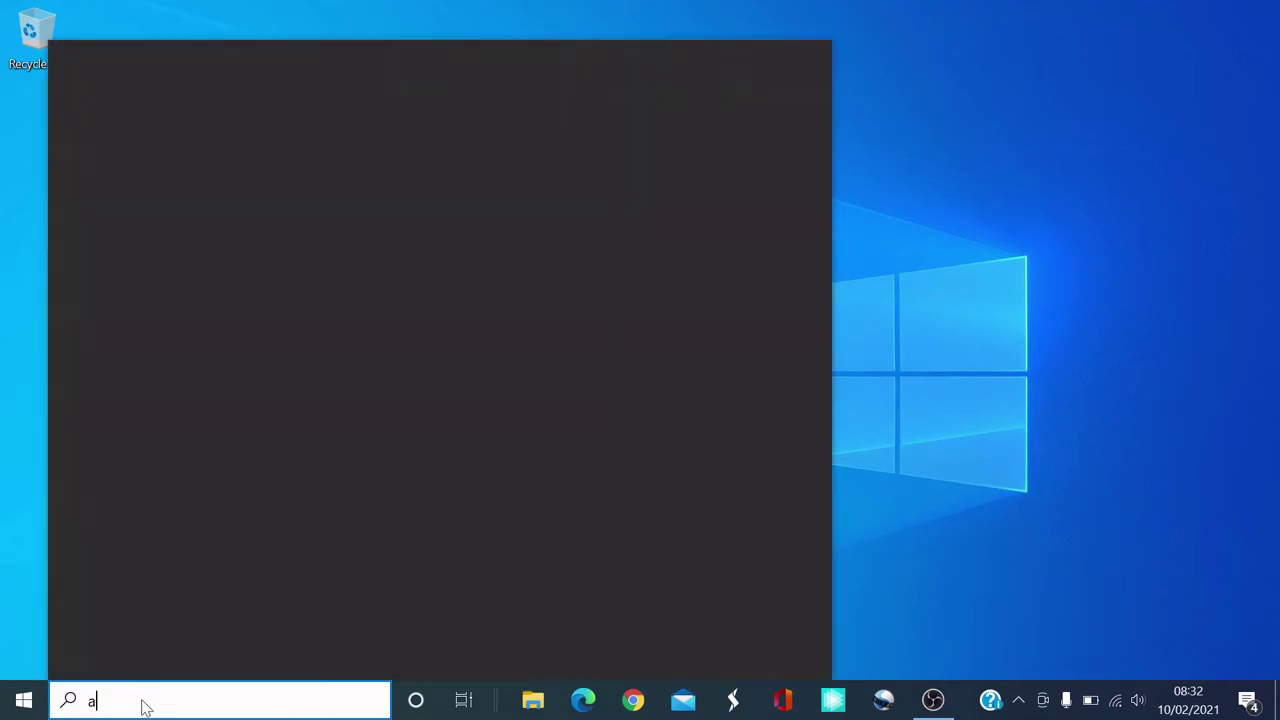
type("dd and")
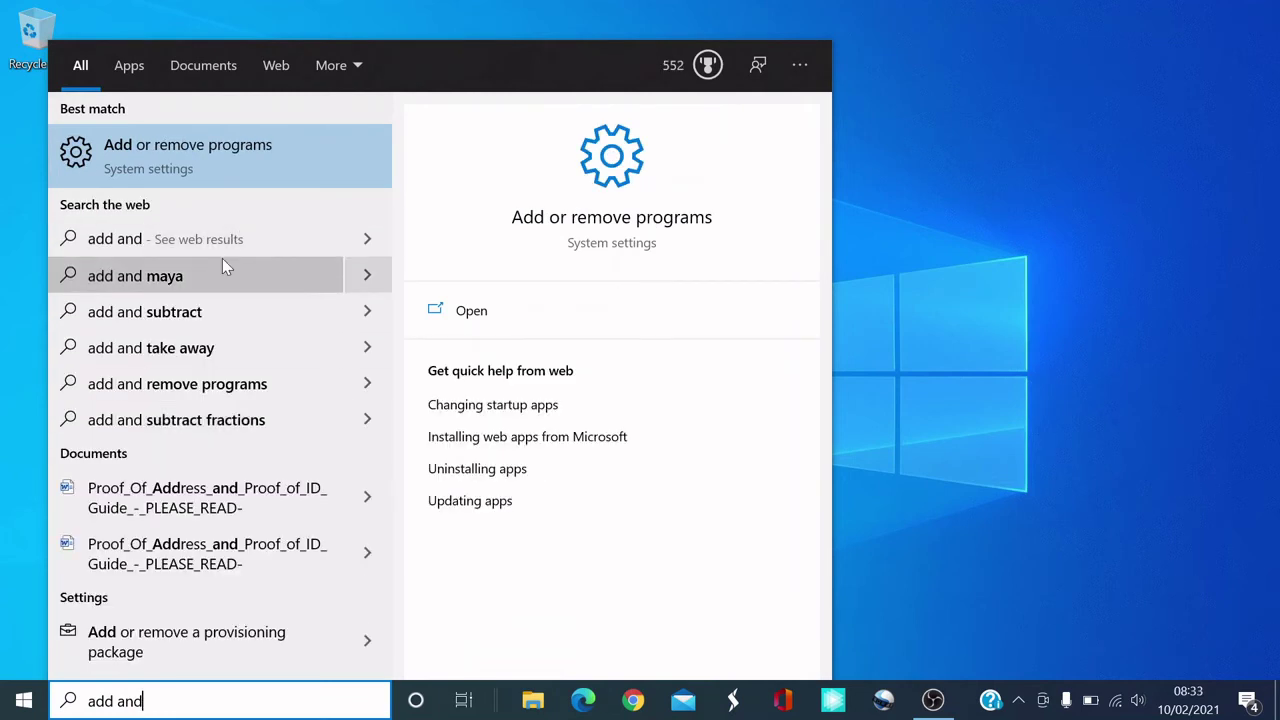
left_click(281, 145)
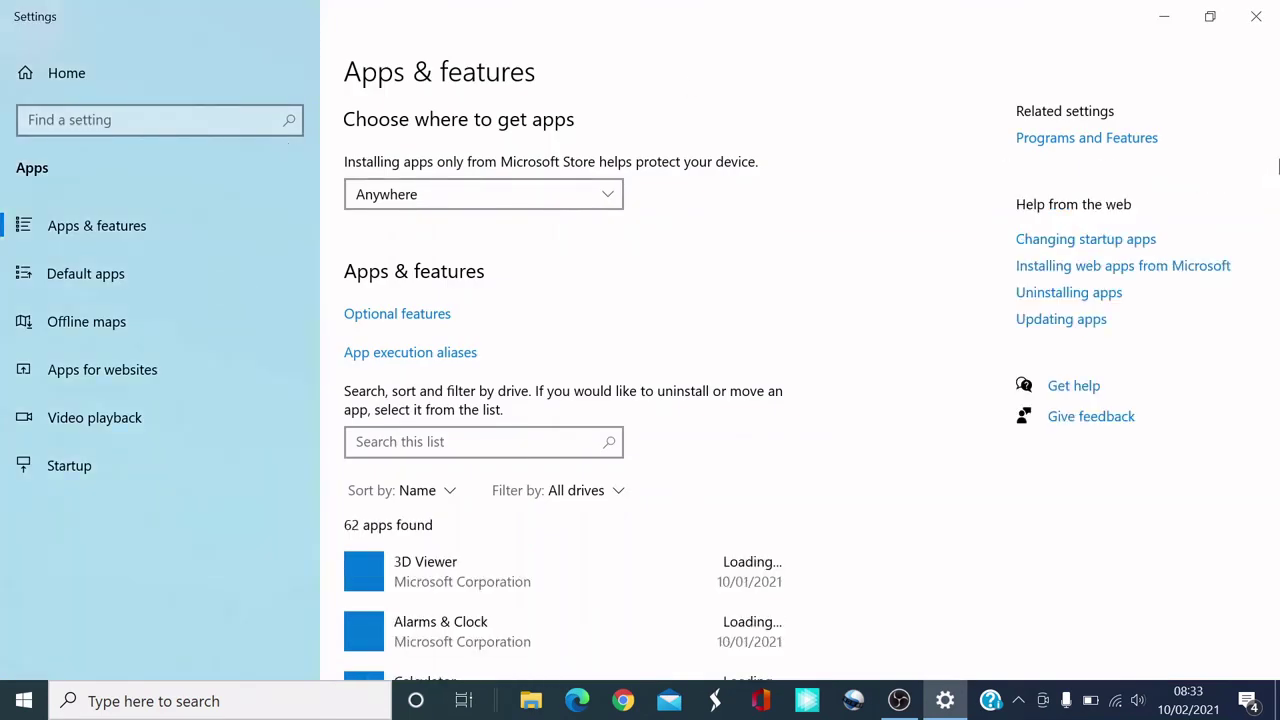
left_click_drag(1277, 150, 1277, 385)
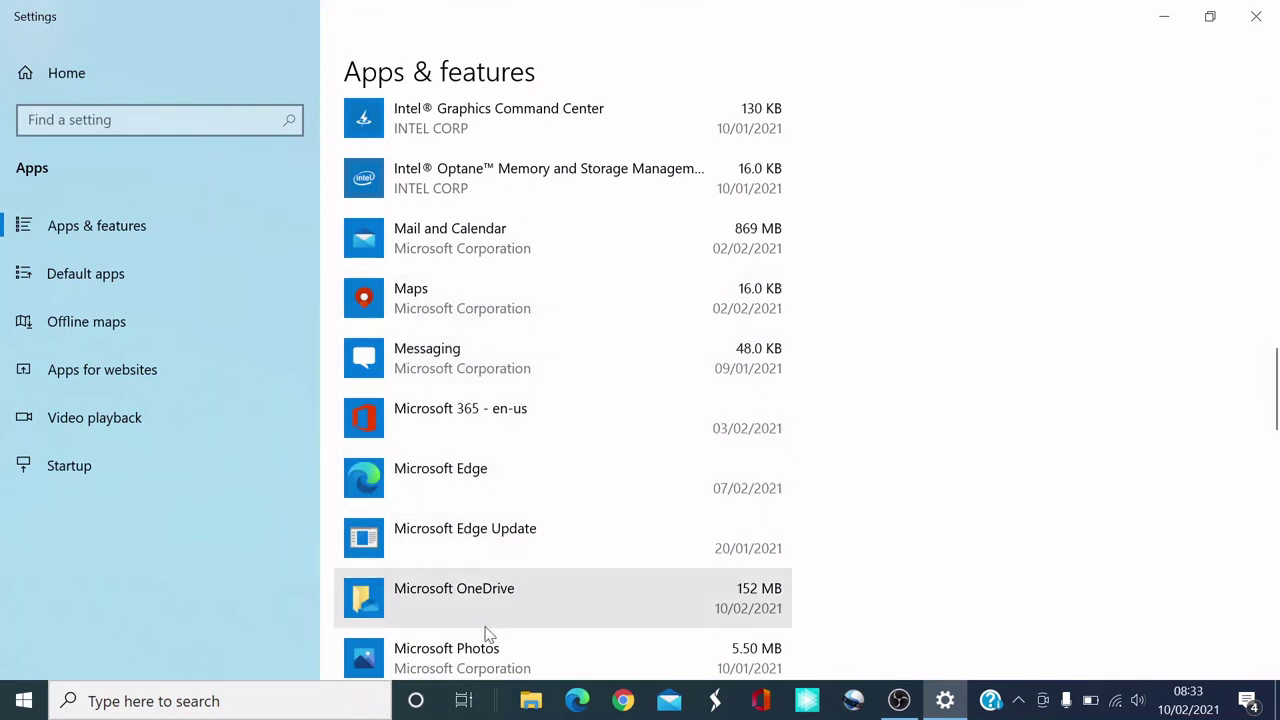
left_click_drag(1277, 378, 1276, 410)
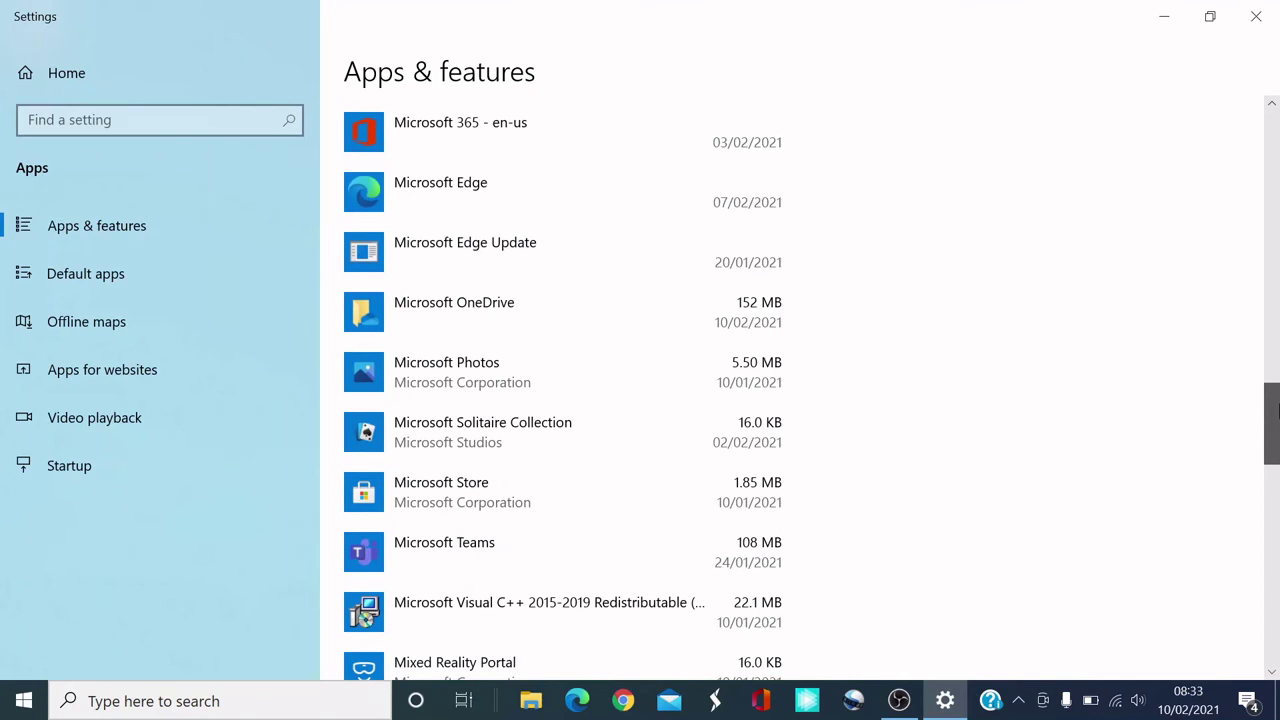
mouse_move(1276, 410)
left_mouse_down()
mouse_move(1276, 455)
mouse_move(1277, 78)
left_mouse_up()
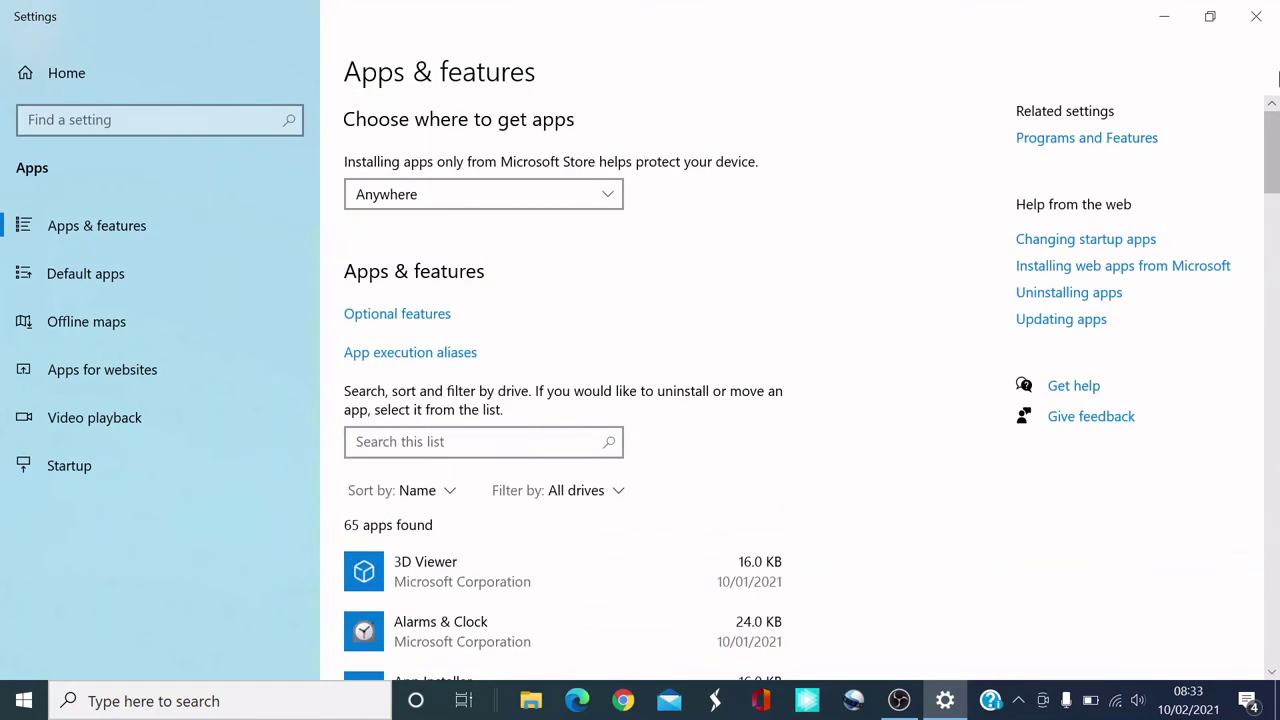
- Minimise the Settings window to show the empty desktop
left_click(1166, 16)
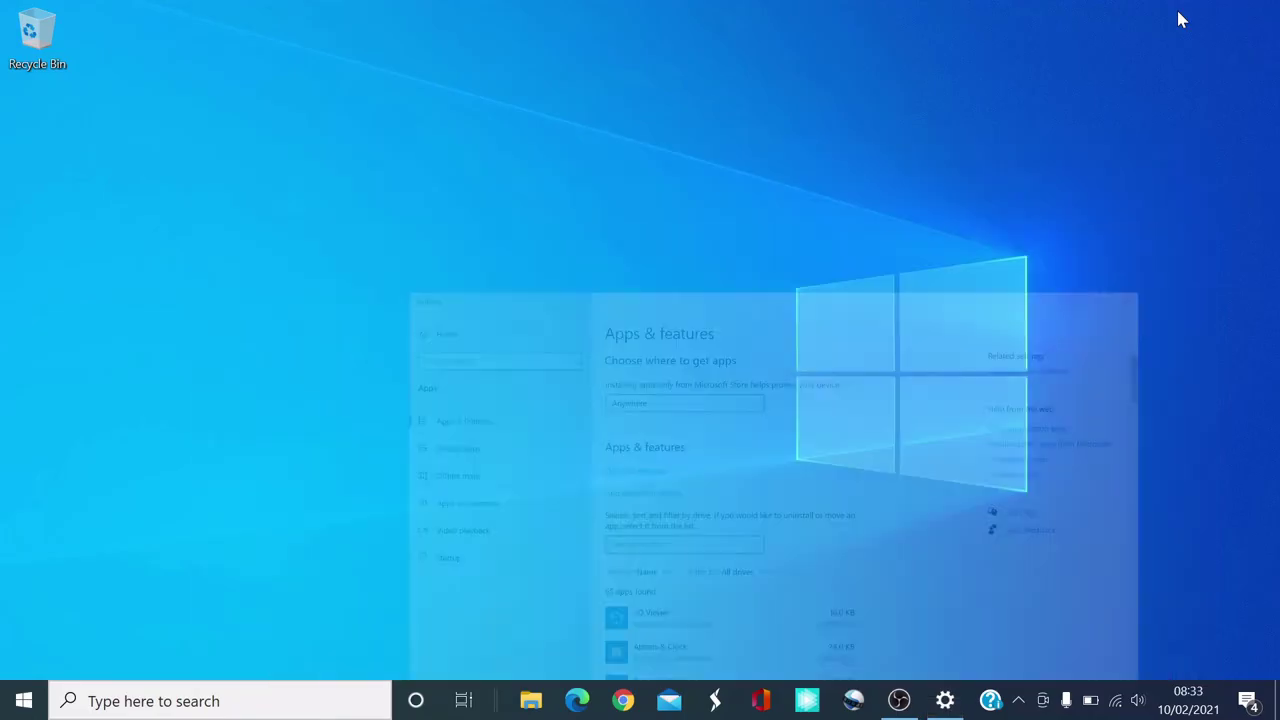